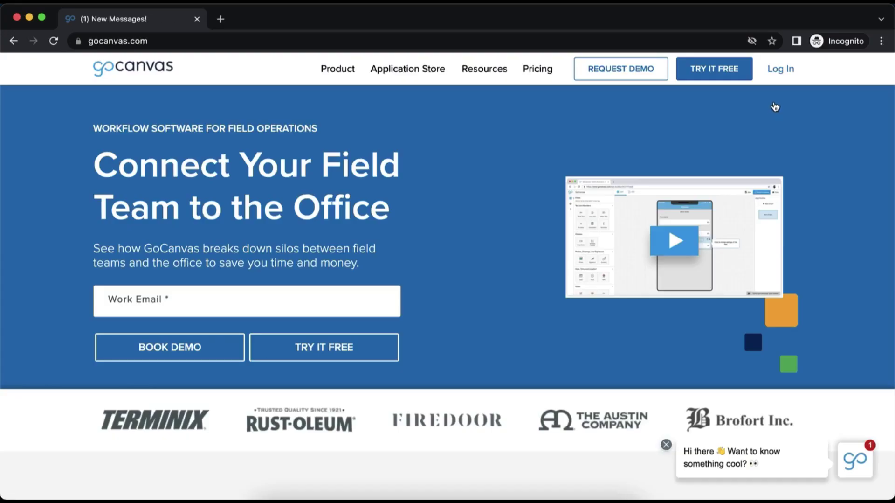
Step: Log in to the GoCanvas portal and scroll the Dashboard to the Top Four Apps by Submissions chart
click(782, 70)
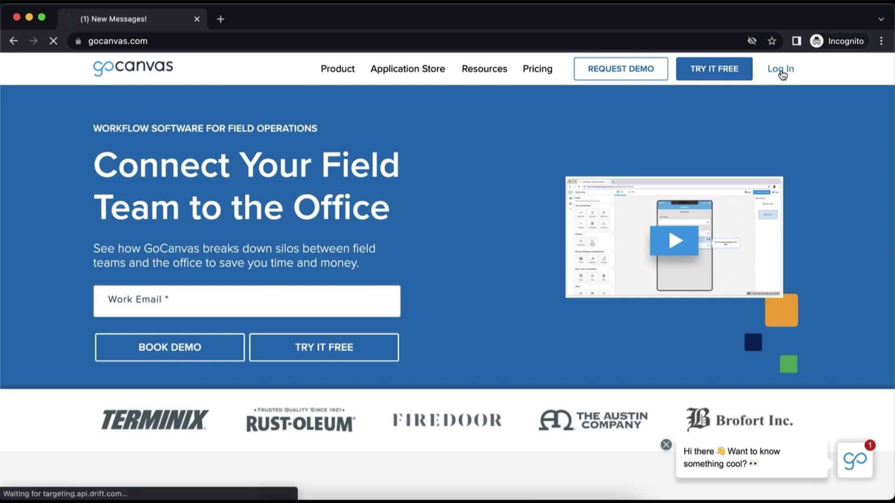
click(599, 292)
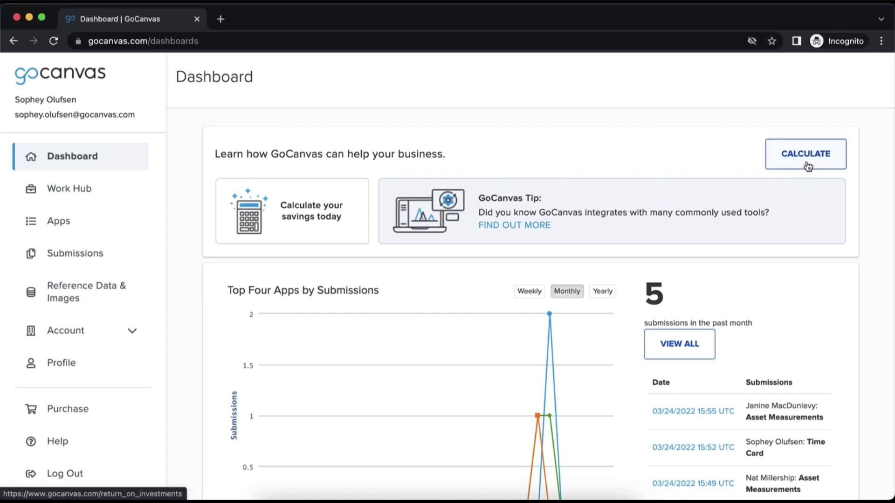
scroll(763, 228, down, 3)
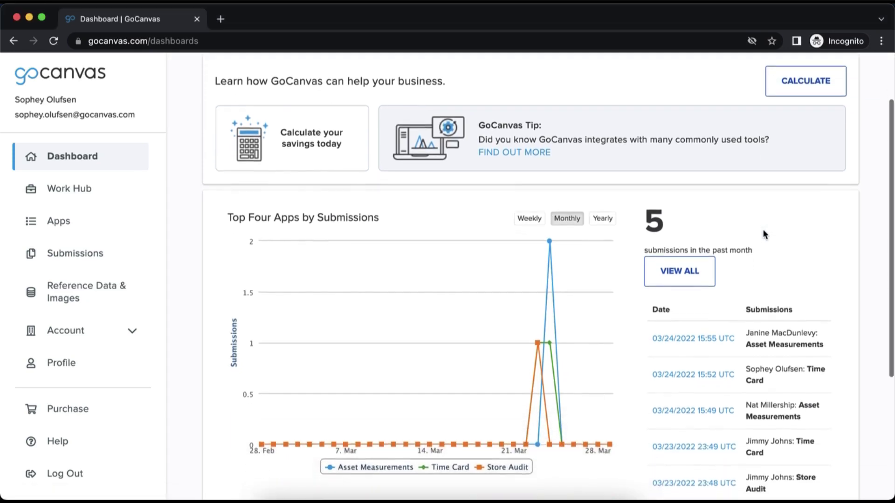
Step: Step through the Work Hub's in-progress, Upcoming and Submitted tabs, ending on the five submitted forms
click(124, 192)
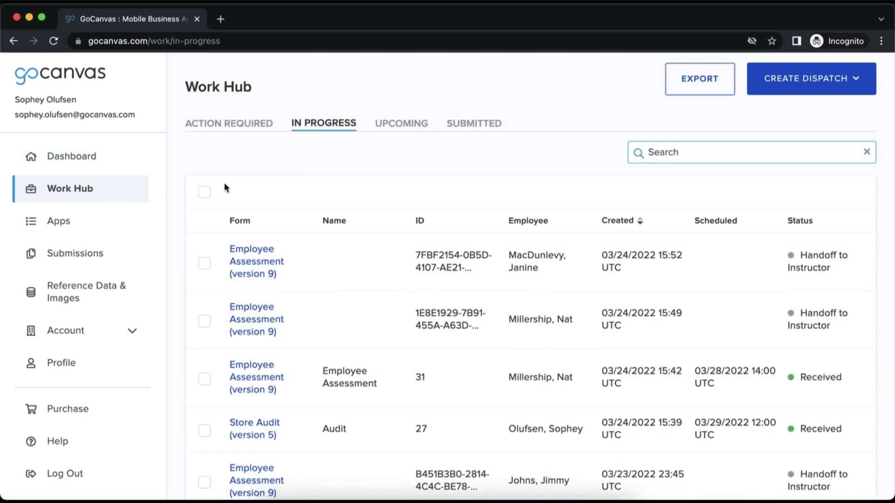
scroll(231, 181, down, 1)
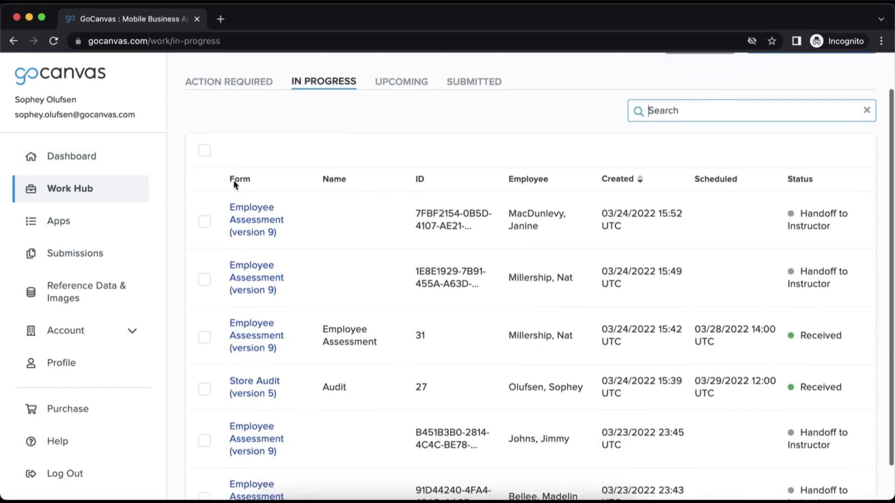
click(402, 85)
scroll(444, 371, down, 3)
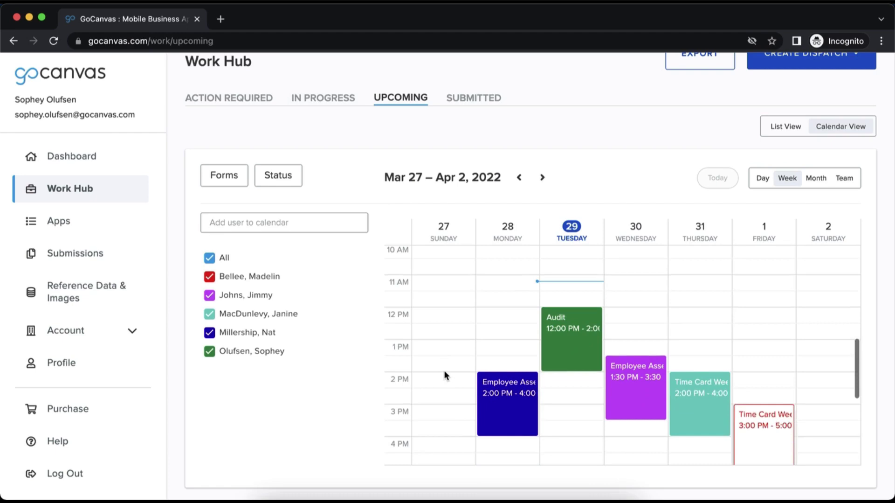
click(483, 105)
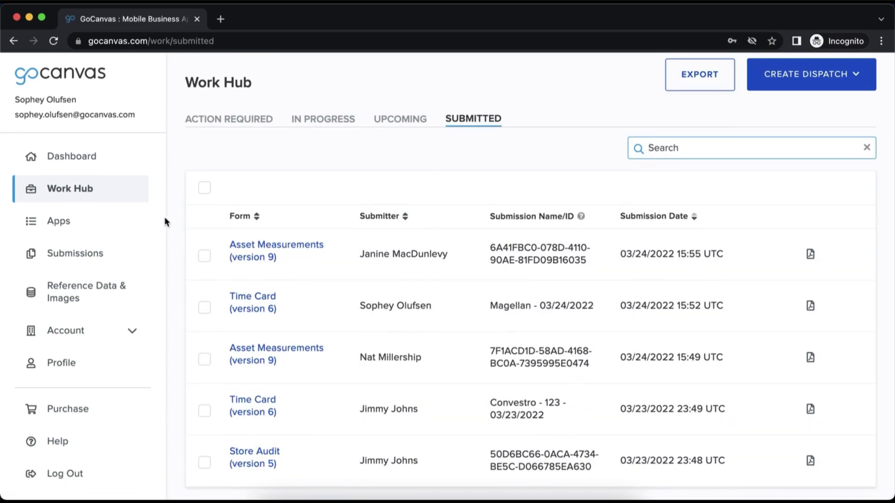
Step: Open the Apps list and preview the Create New app choices without creating anything
click(104, 227)
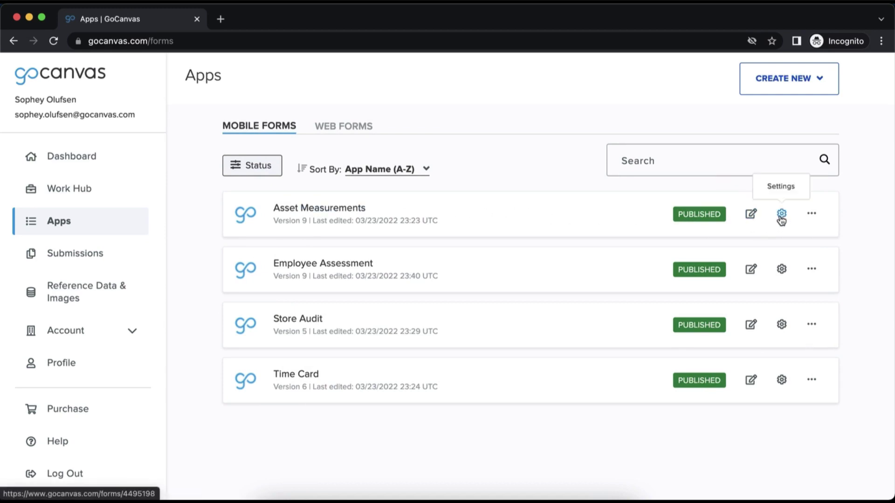
click(783, 92)
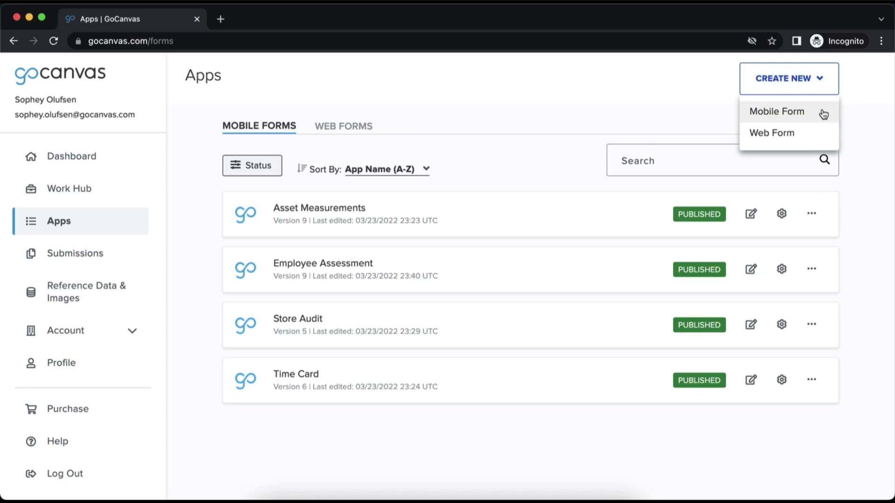
click(577, 203)
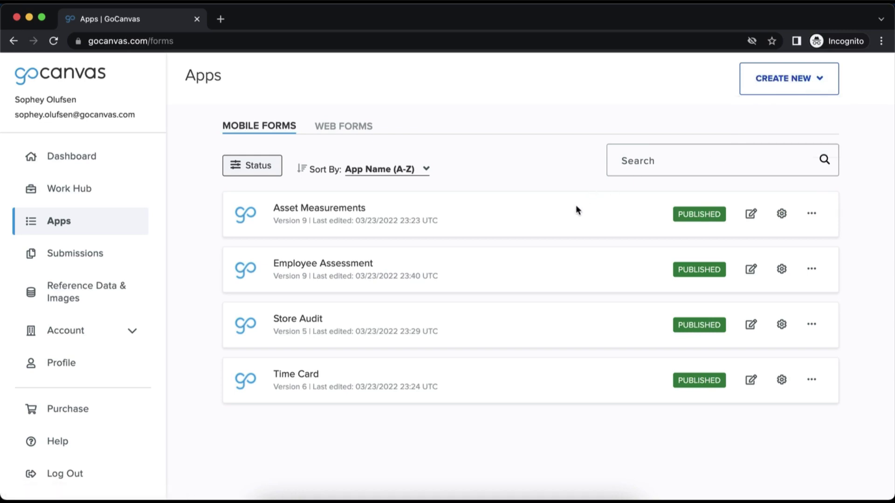
Step: Inspect the Asset Measurements app in the builder, close it, and show the empty Web Forms tab
click(751, 217)
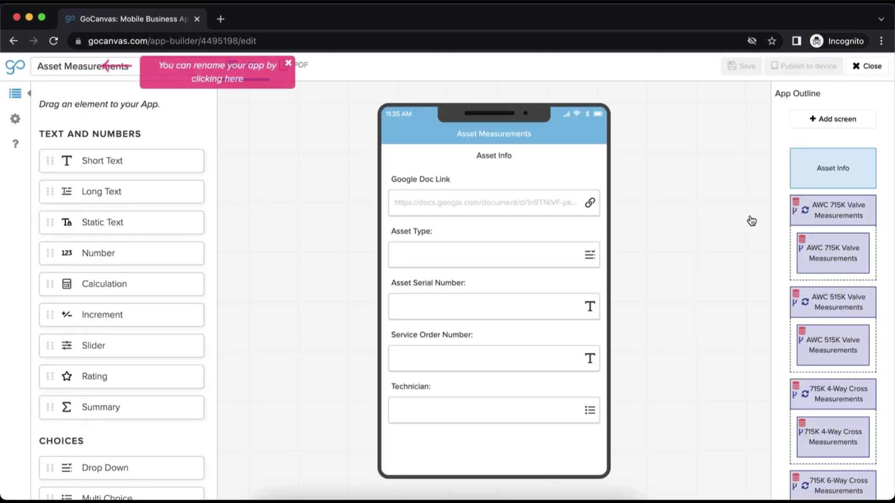
click(859, 74)
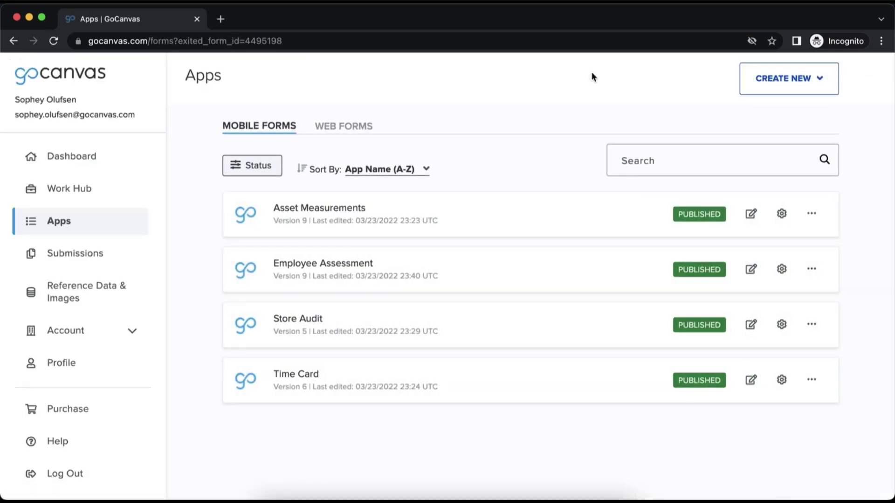
click(362, 127)
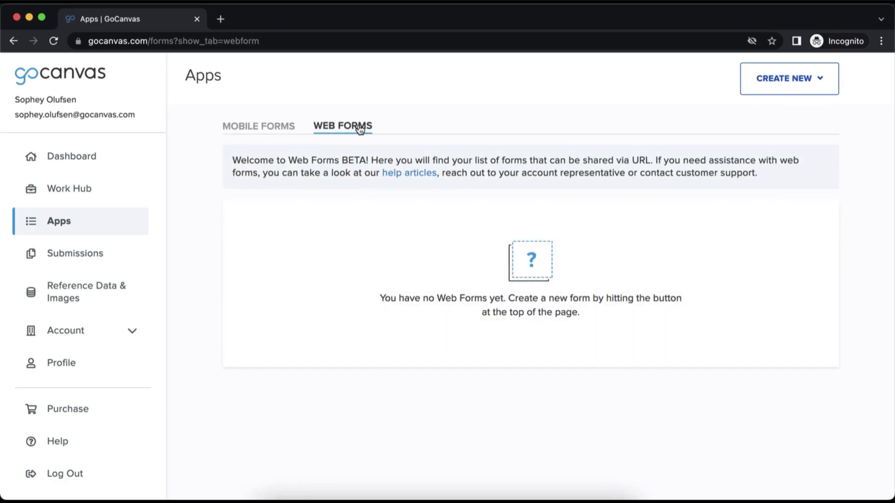
Step: Open the Submissions overview and view the export options for Asset Measurements submissions
click(282, 132)
click(143, 259)
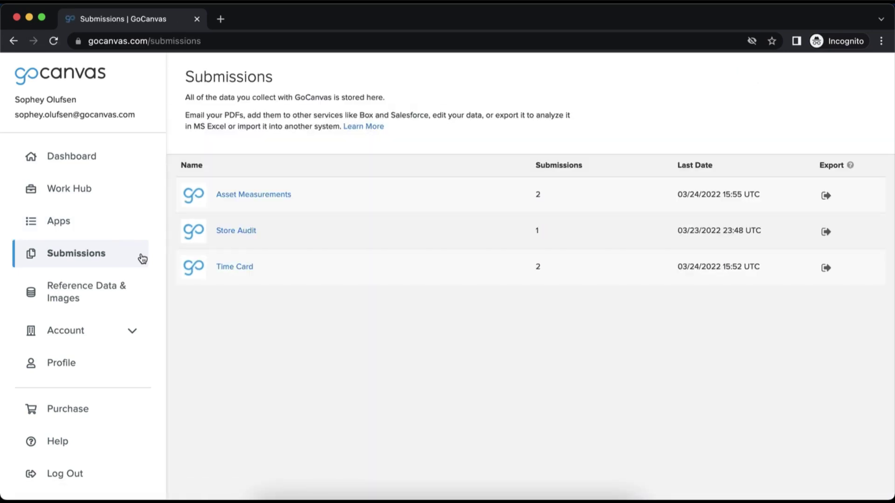
click(826, 198)
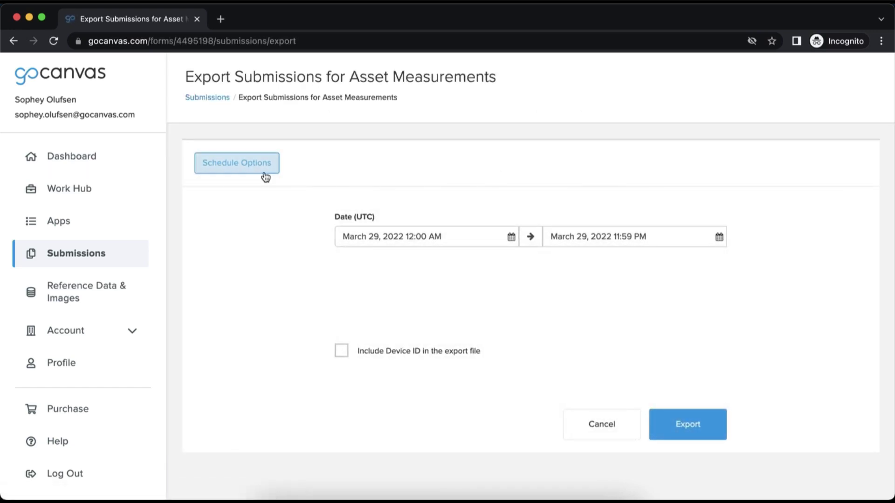
click(203, 98)
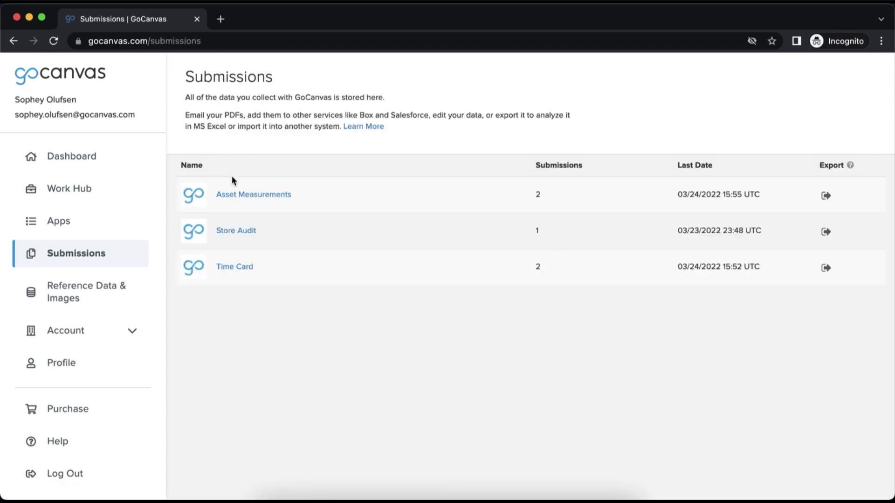
Step: Open the Asset Measurements submissions list and check a submission's PDF and email options
click(250, 195)
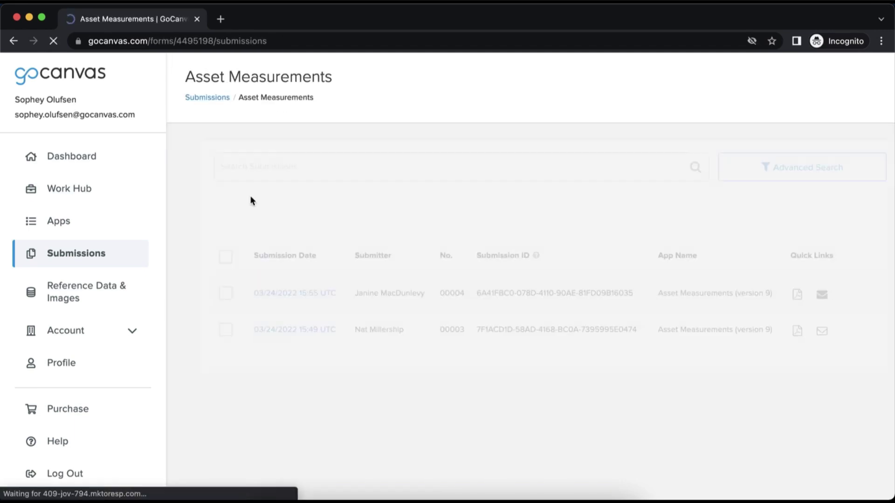
click(778, 330)
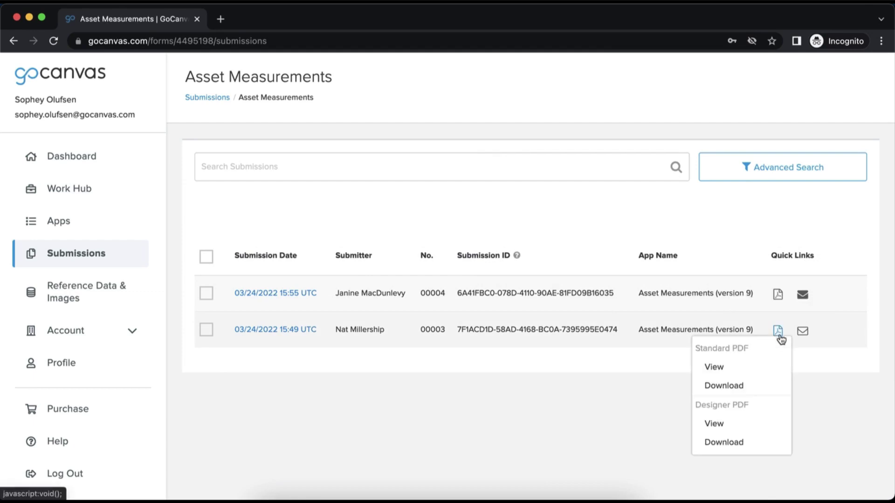
click(803, 334)
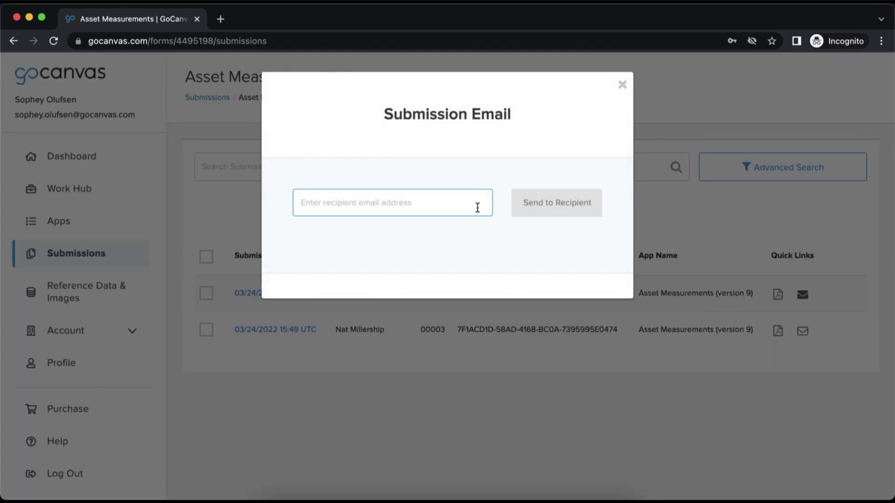
click(622, 85)
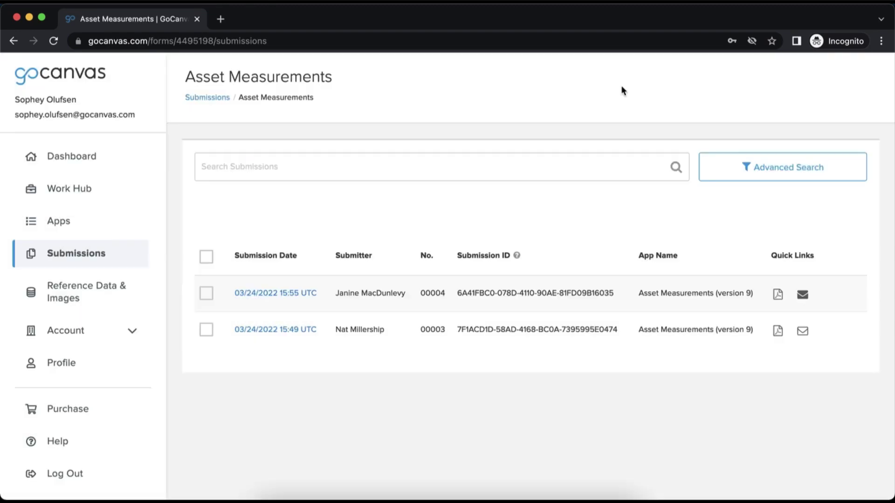
Step: Open the Reference Data & Images page and cancel out of adding new reference data
click(135, 294)
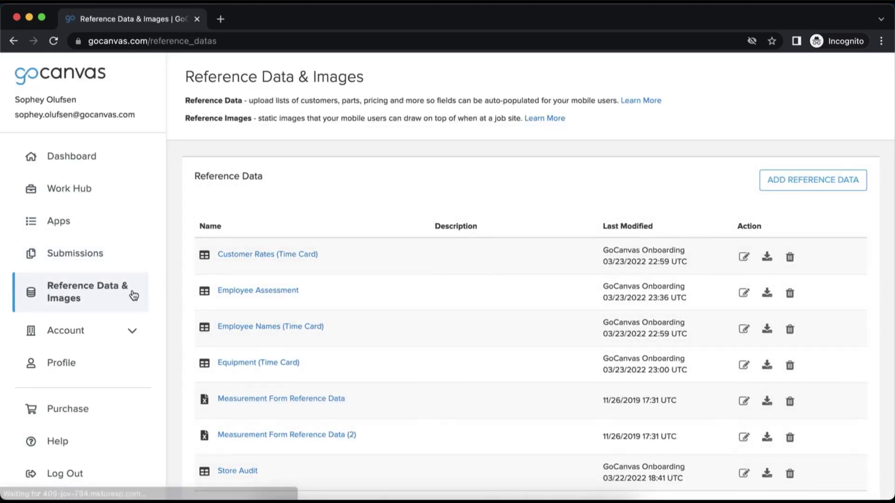
click(821, 184)
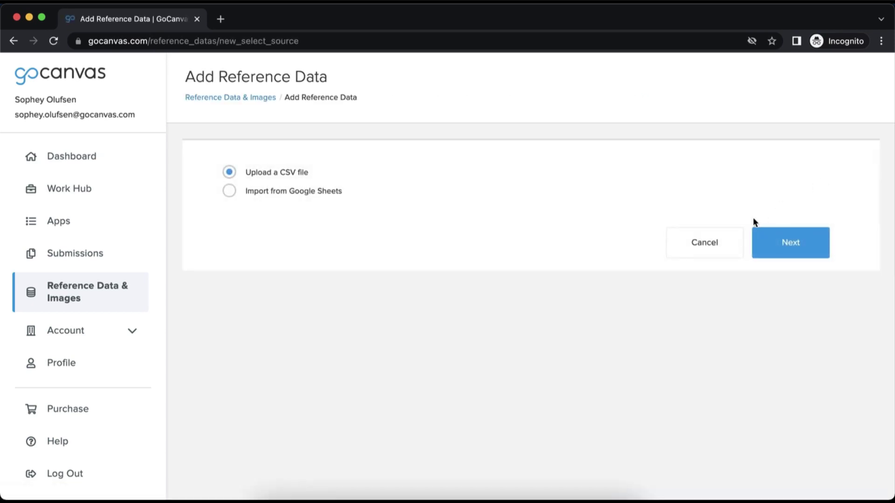
click(731, 242)
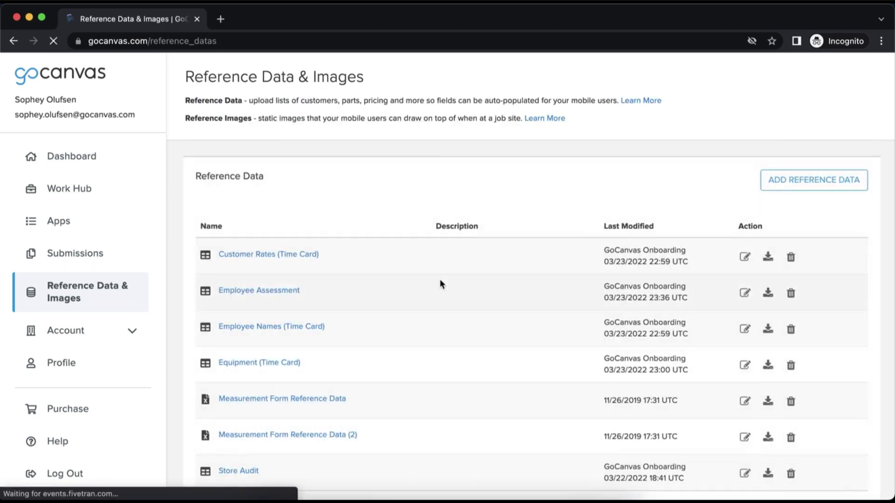
Step: Open the Employee Assessment reference data table and expand Account in the sidebar
click(271, 293)
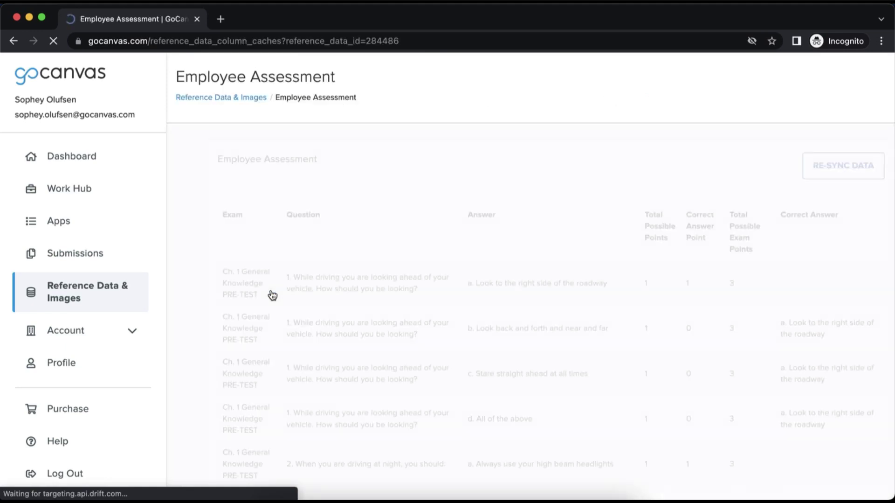
click(134, 331)
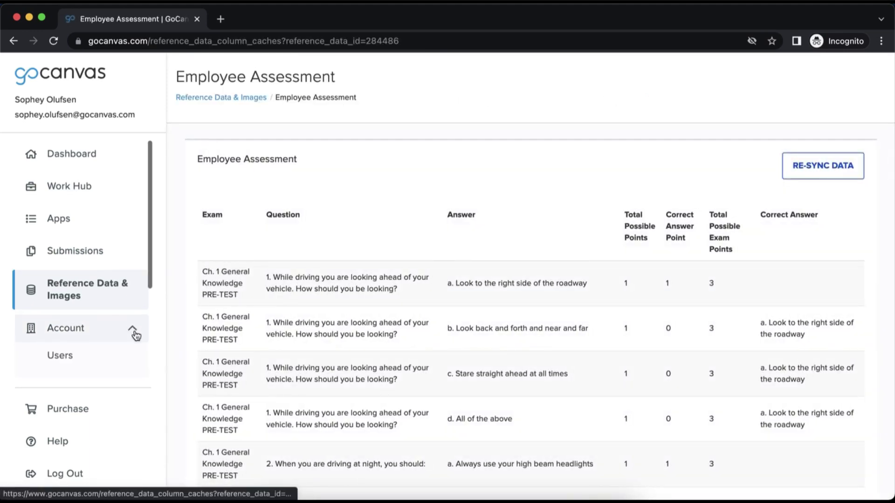
scroll(136, 335, down, 5)
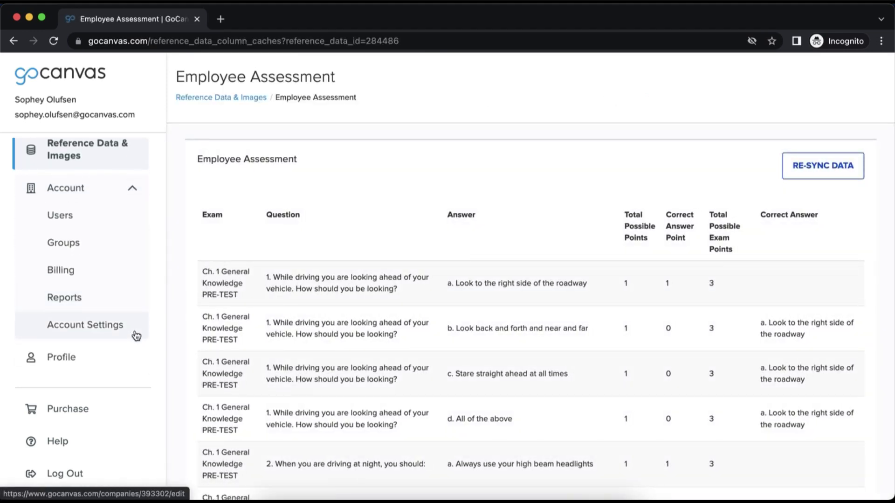
Step: View the Users list with 6 of unlimited seats filled, then the empty Groups page
click(136, 219)
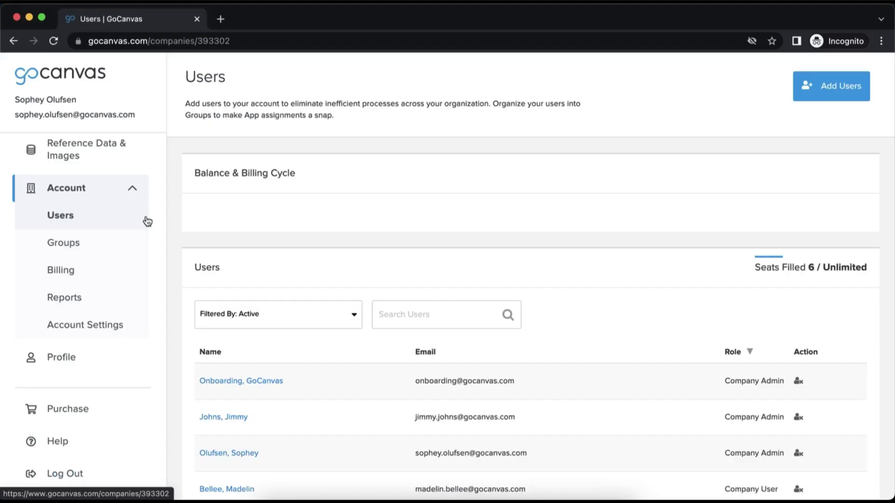
click(126, 247)
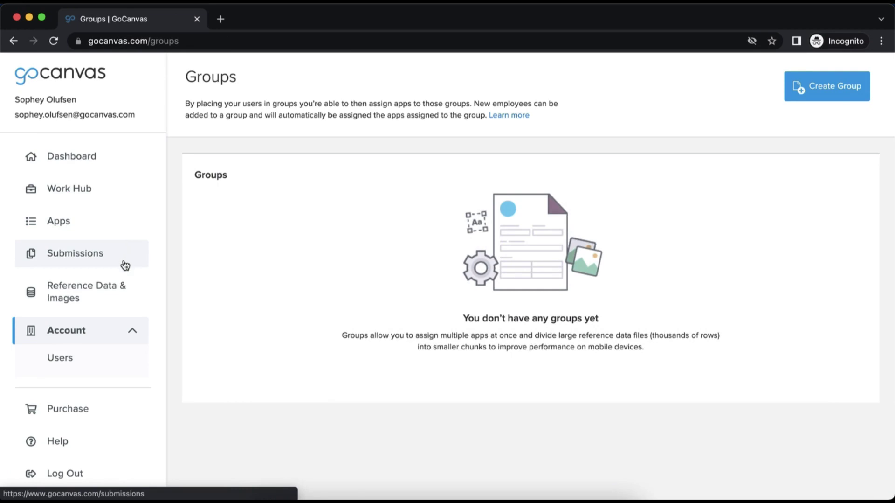
Step: View the account's Billing information and the platform usage Reports page
scroll(123, 262, down, 5)
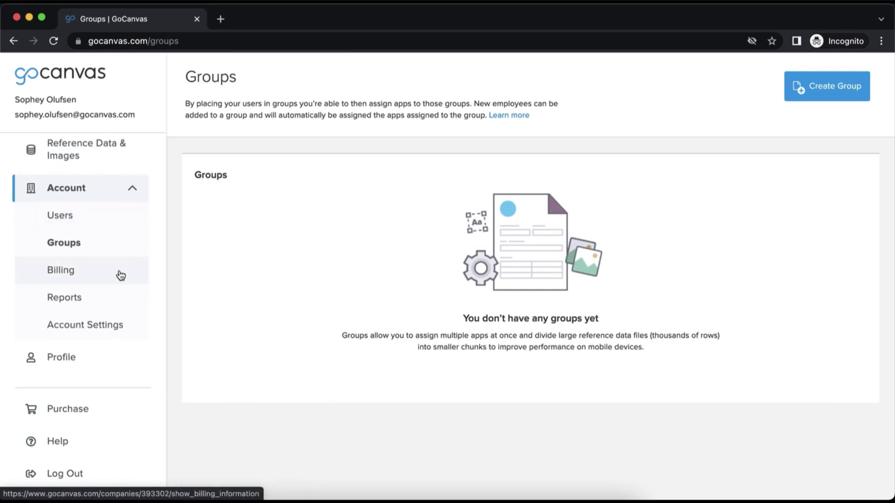
click(121, 275)
scroll(121, 275, down, 5)
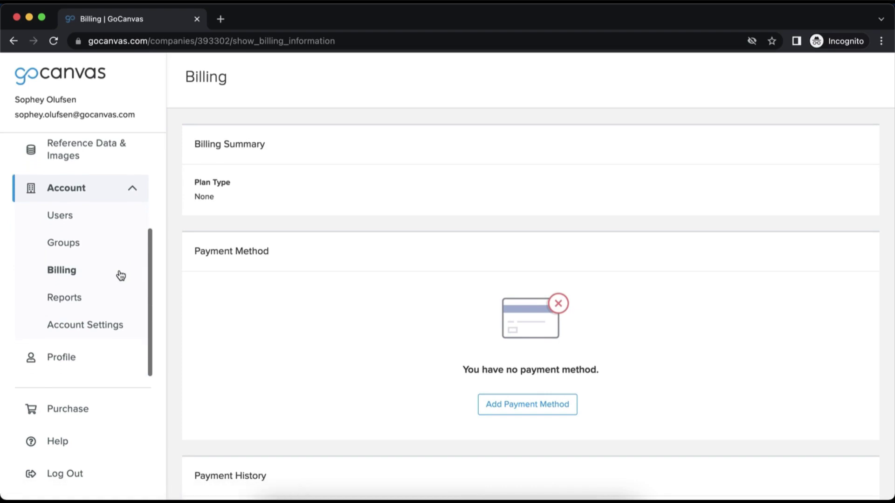
click(114, 302)
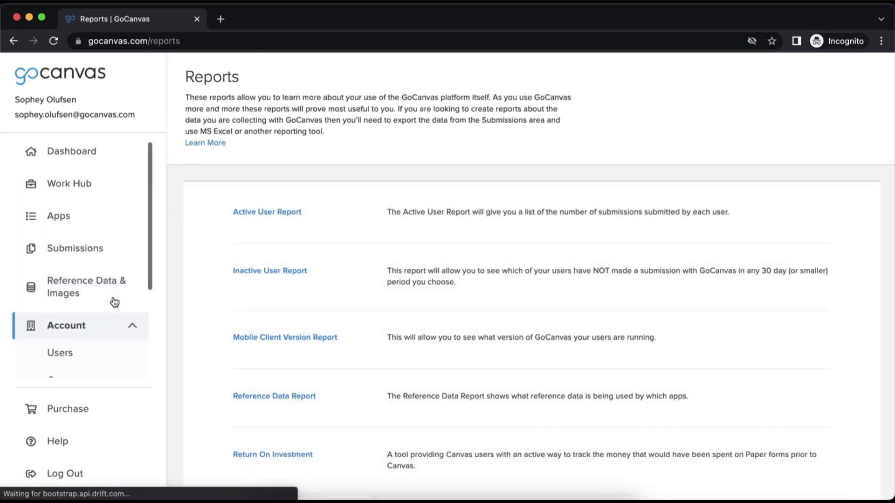
Step: Scroll through the Account Settings page, then open the user Profile page
scroll(113, 301, down, 5)
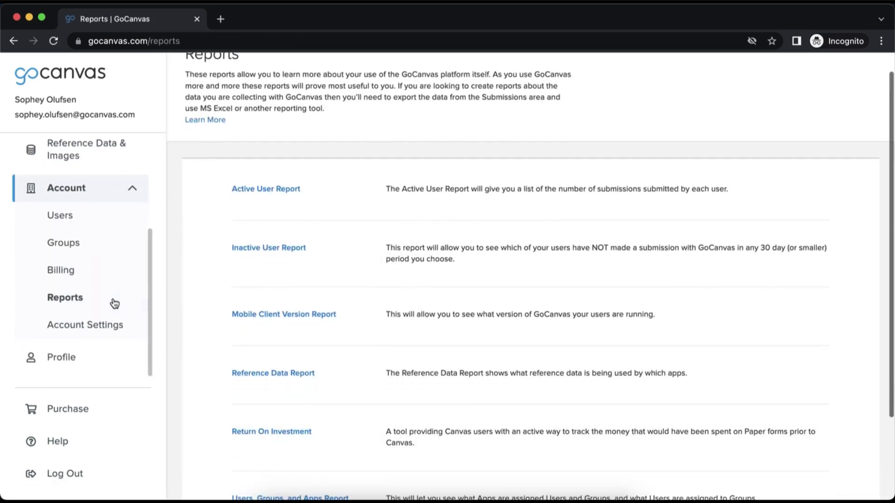
click(113, 327)
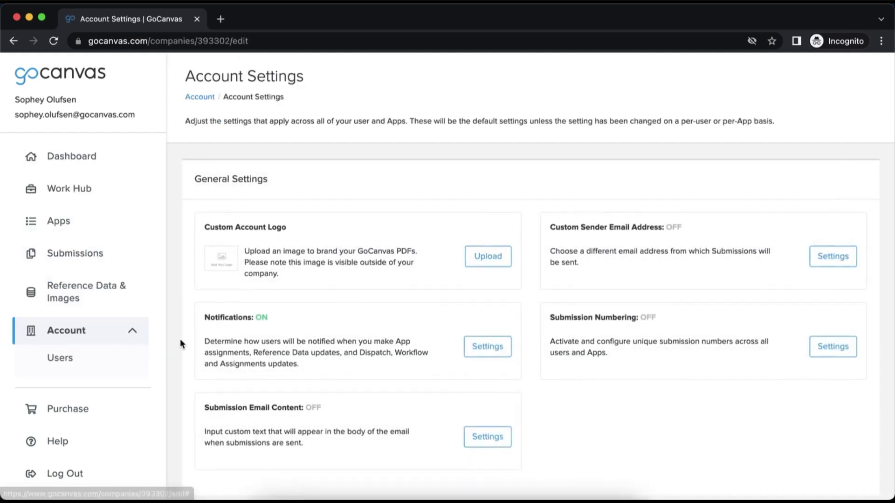
scroll(181, 343, down, 6)
scroll(181, 343, down, 10)
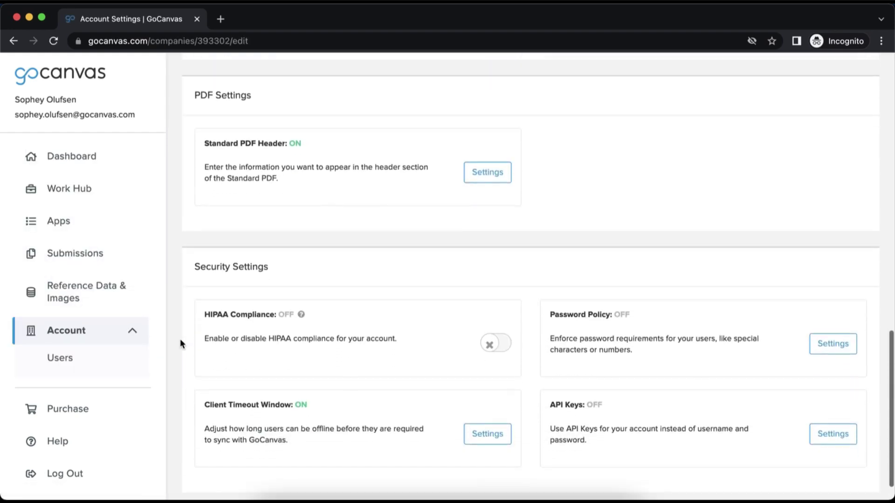
scroll(180, 338, down, 2)
scroll(147, 360, down, 2)
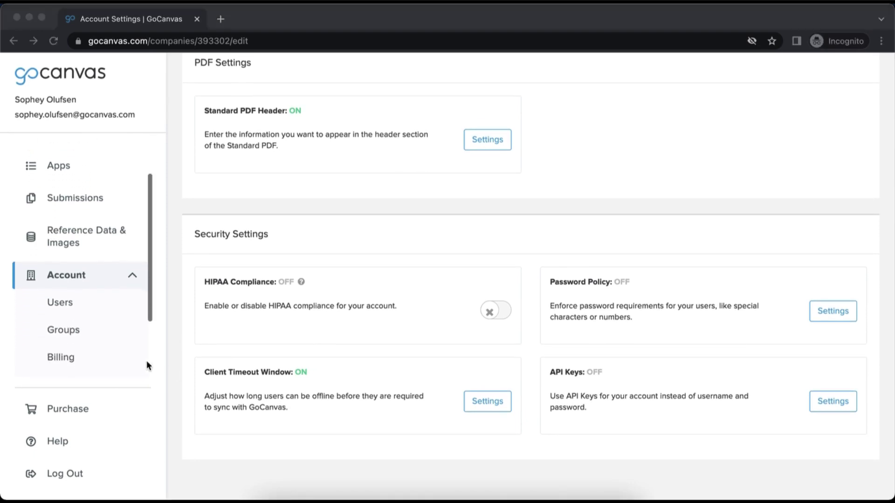
scroll(147, 360, down, 3)
click(114, 354)
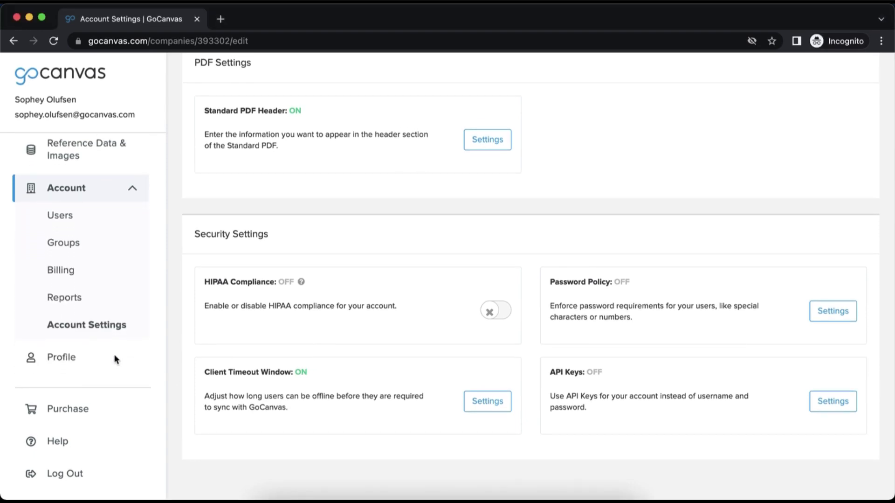
Step: Open the GoCanvas Help Center from the sidebar in a new browser tab
click(98, 359)
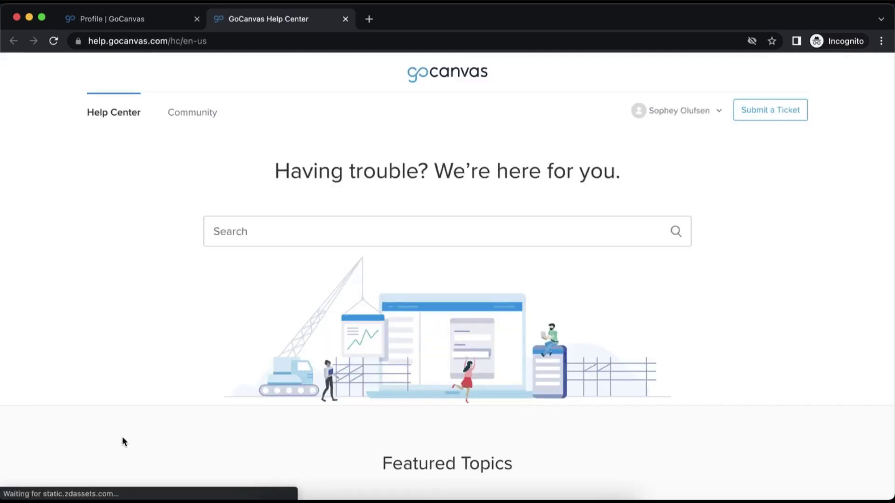
Step: Read the Builder BETA overview article from the Help Center's More Topics
scroll(207, 138, down, 8)
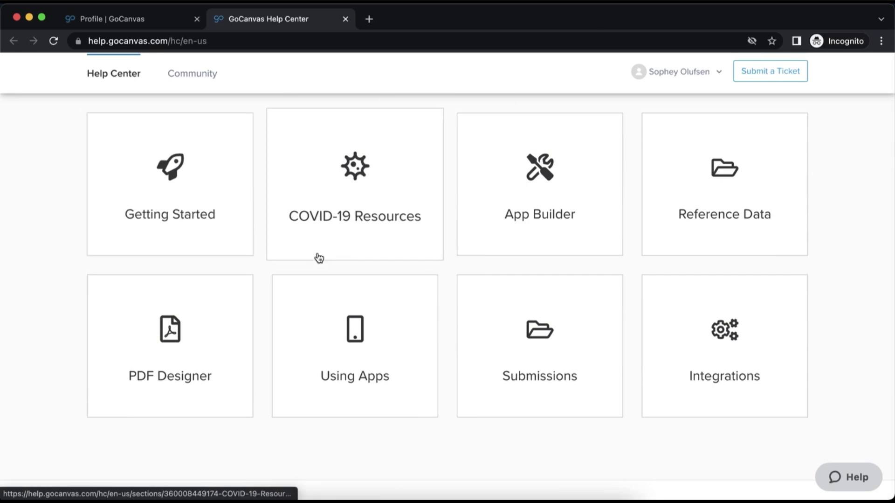
scroll(366, 299, down, 4)
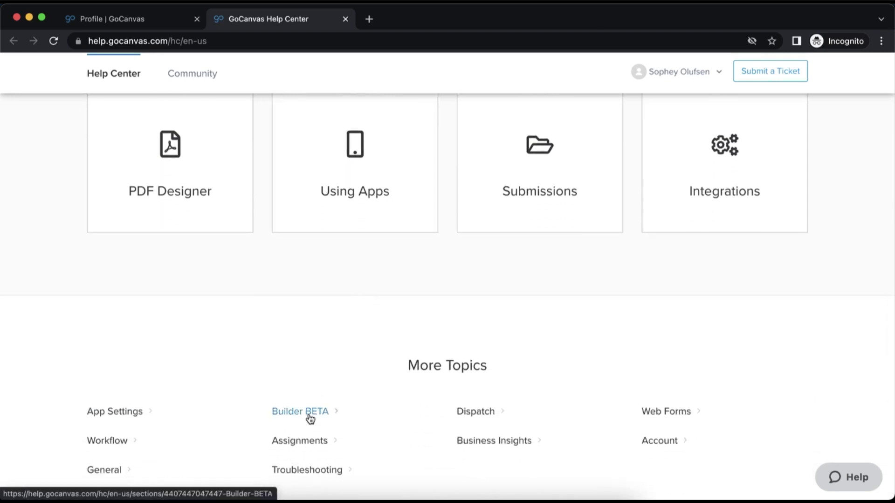
click(308, 413)
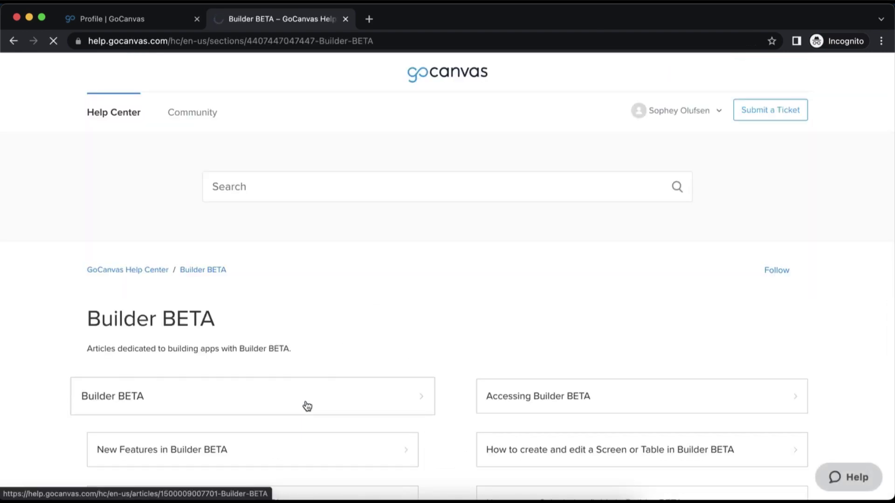
click(308, 406)
scroll(308, 406, down, 10)
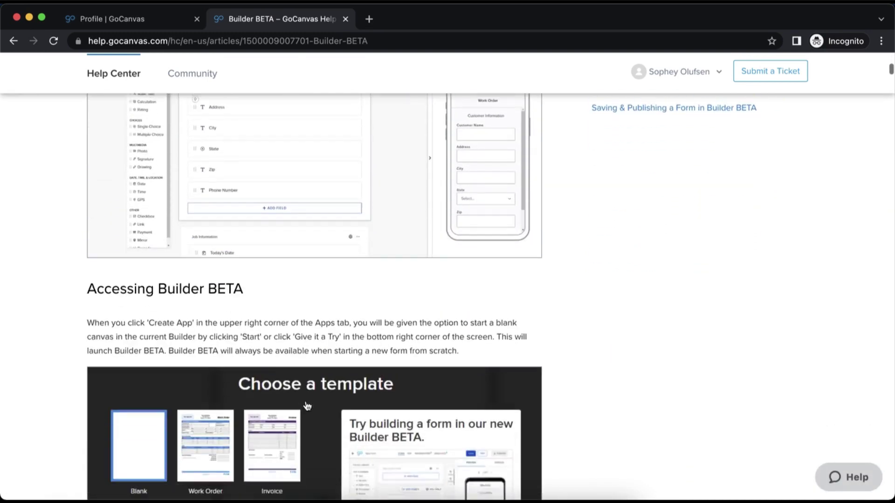
scroll(307, 406, down, 8)
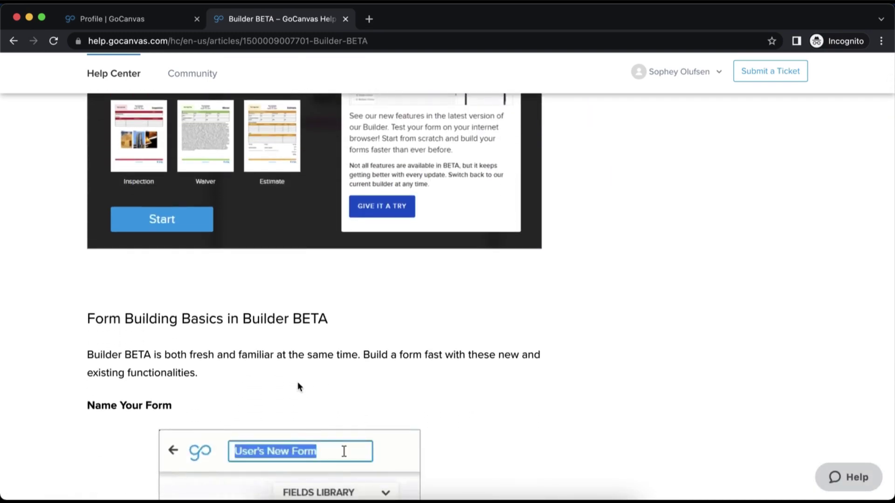
Step: Open the Community's Feature Requests & Releases topic and browse its posts
click(189, 77)
scroll(153, 241, down, 4)
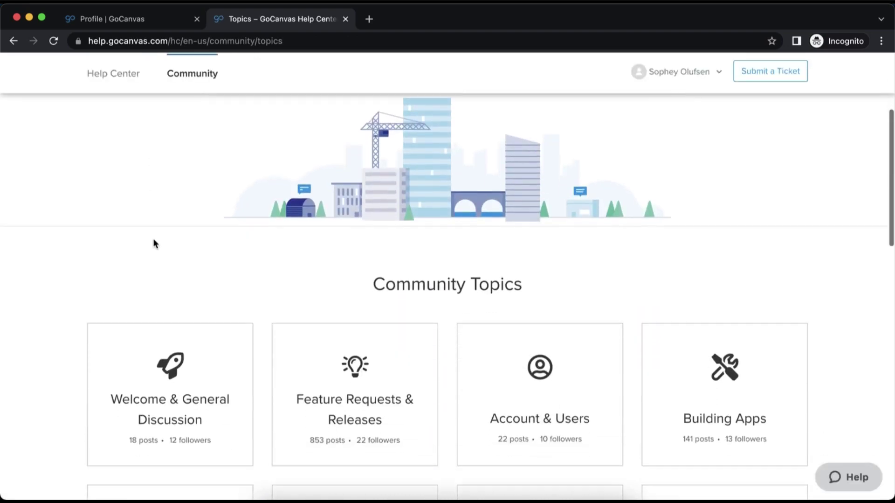
scroll(155, 243, down, 4)
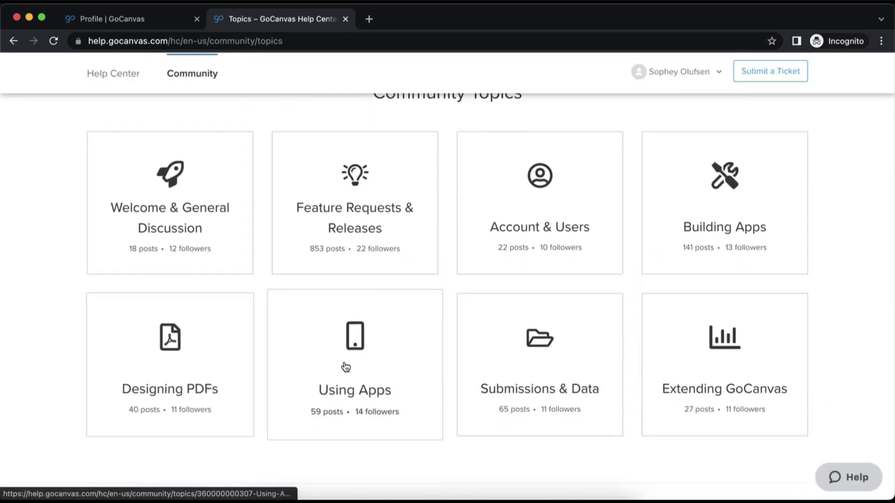
click(378, 231)
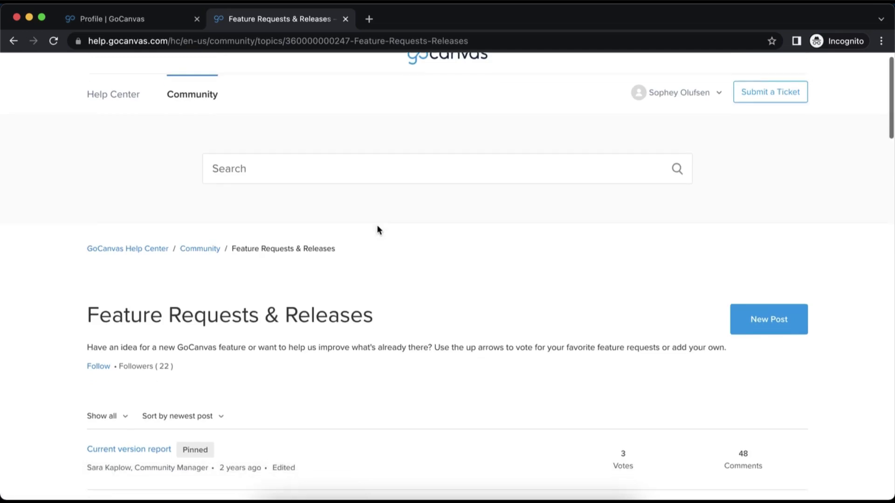
scroll(378, 228, down, 7)
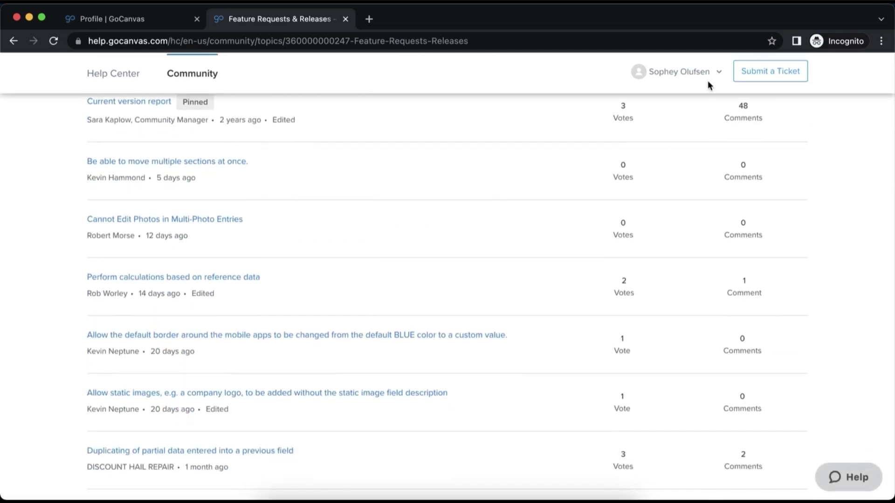
Step: Scroll through the Submit a Ticket form's fields, then view My activities, showing no ticket requests
click(754, 76)
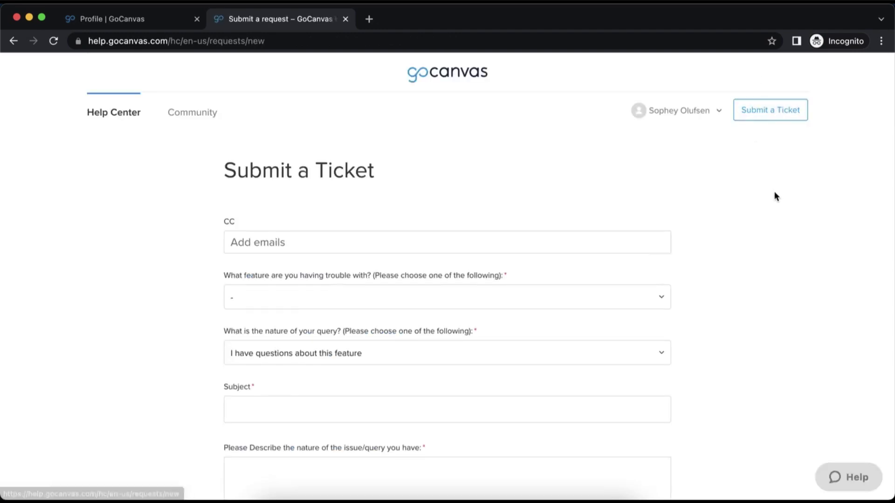
scroll(774, 192, down, 2)
scroll(775, 194, down, 3)
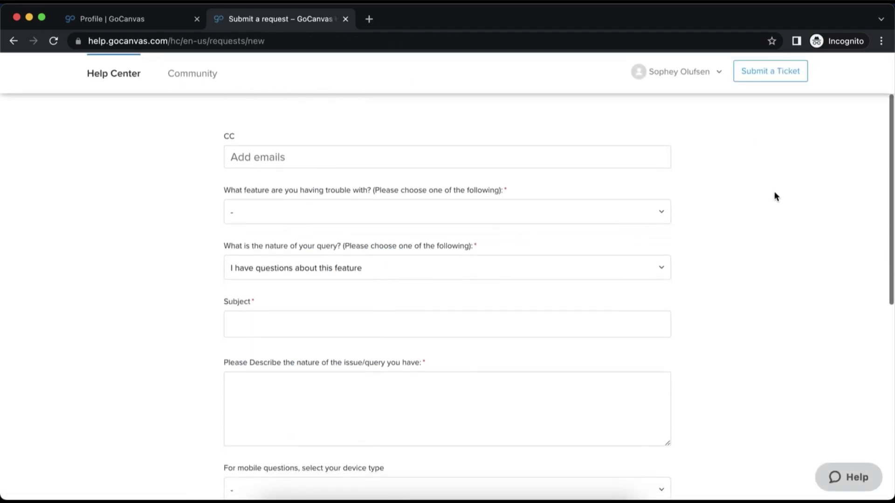
scroll(776, 196, down, 3)
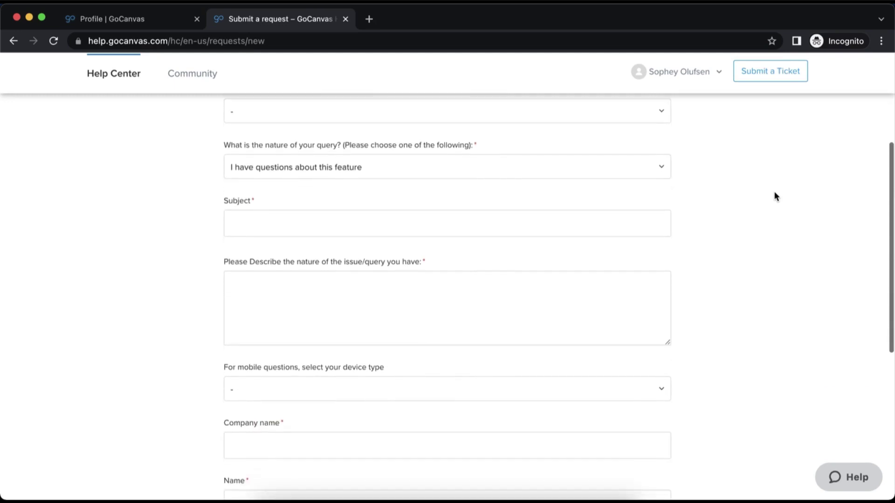
scroll(775, 196, down, 5)
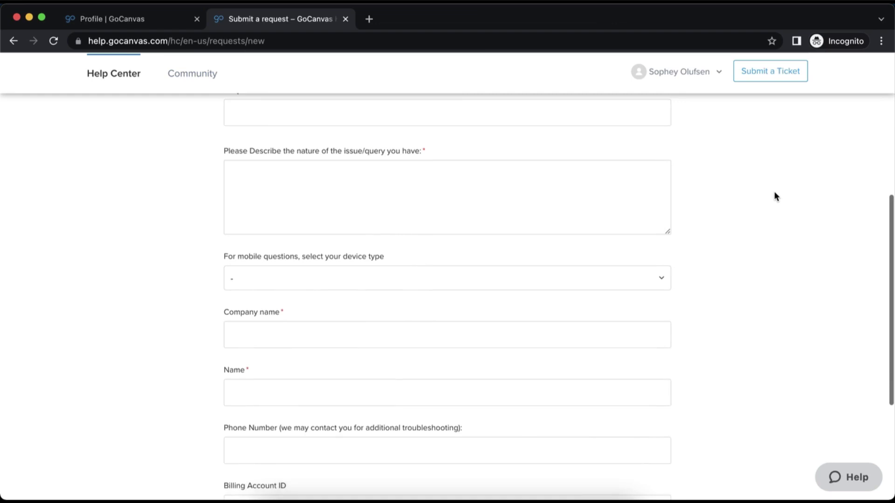
scroll(776, 196, down, 5)
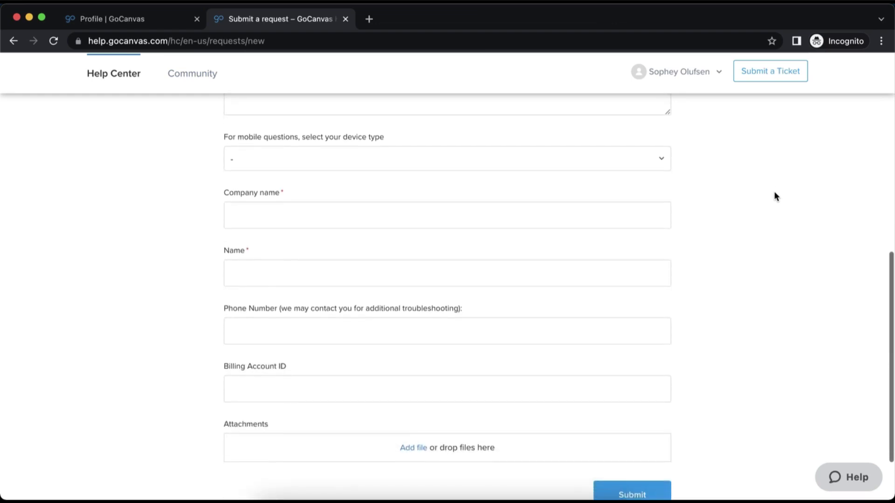
scroll(777, 195, down, 3)
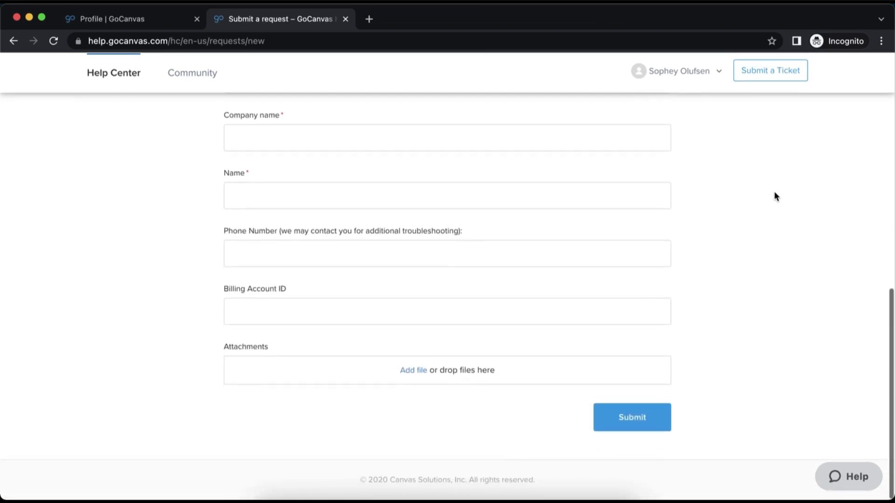
click(698, 75)
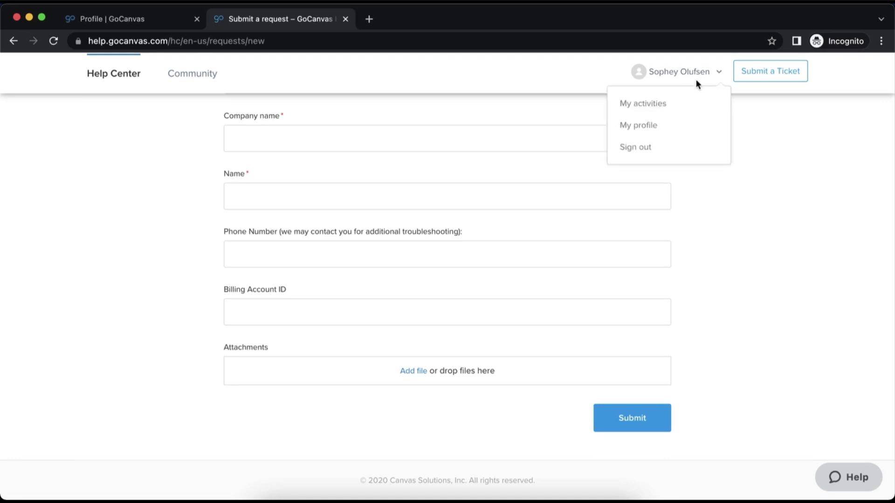
click(698, 108)
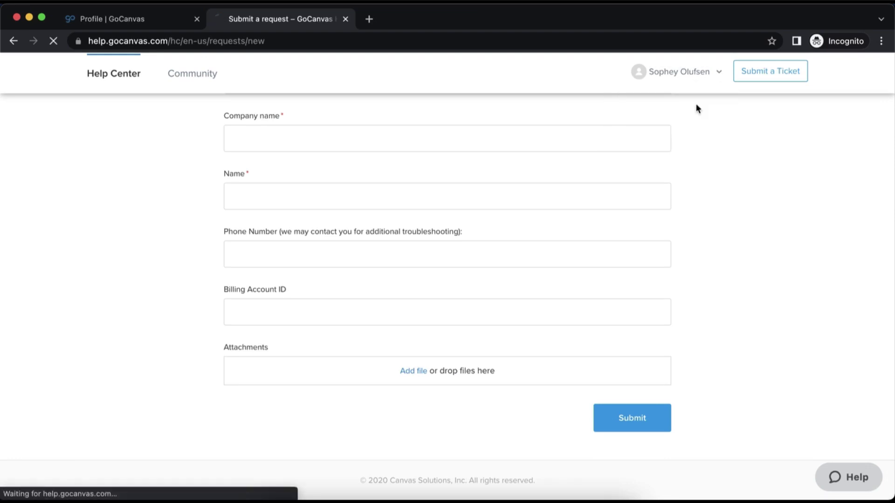